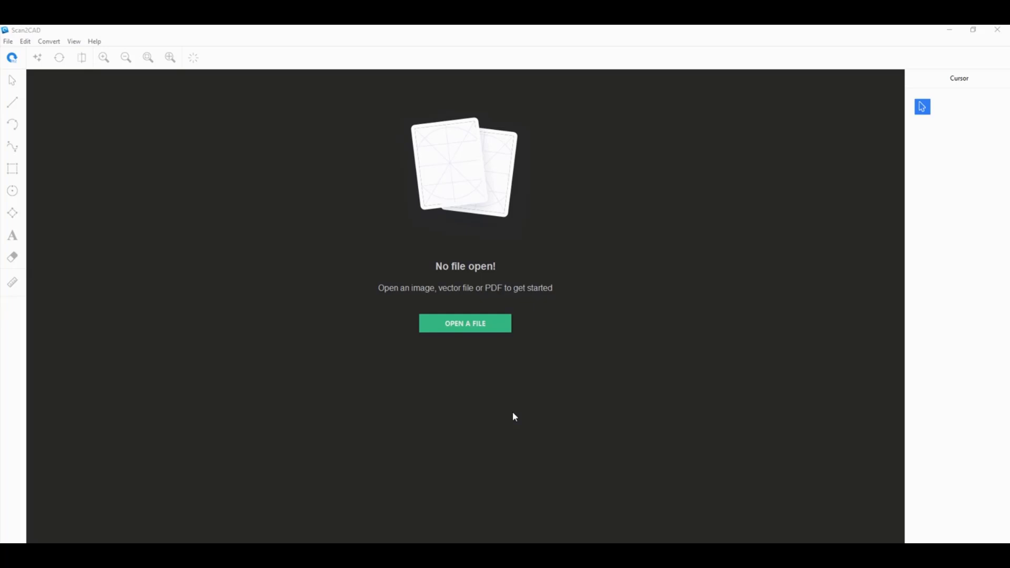
Import Scheme - Vector.pdf as vectors after comparing the vector and raster previews.
click(470, 325)
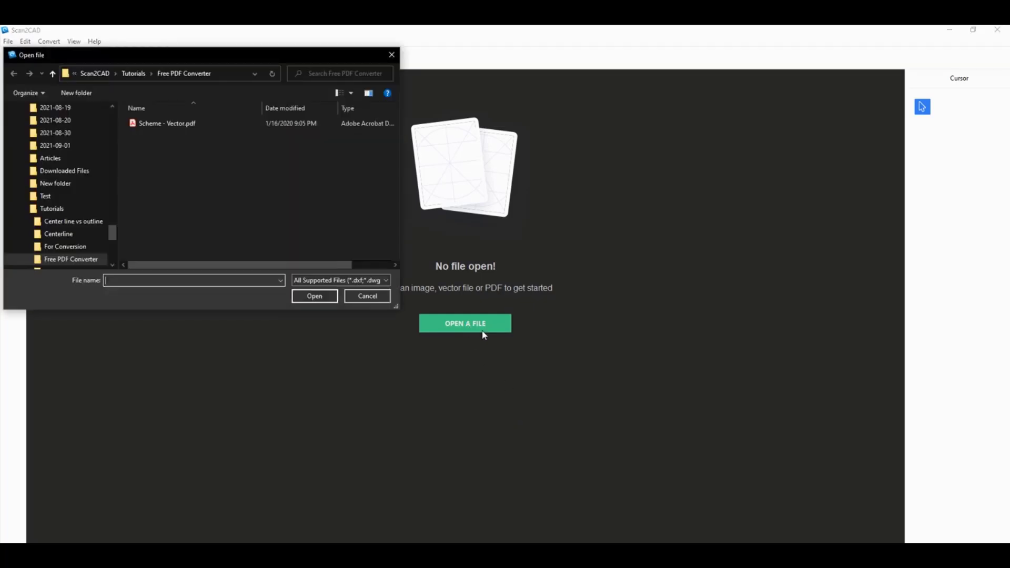
double_click(178, 127)
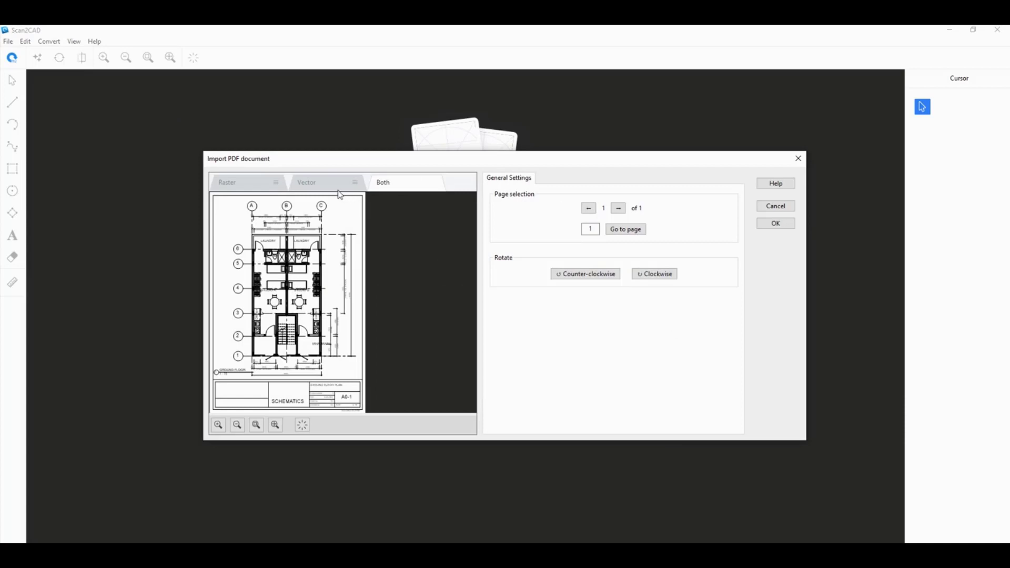
click(334, 185)
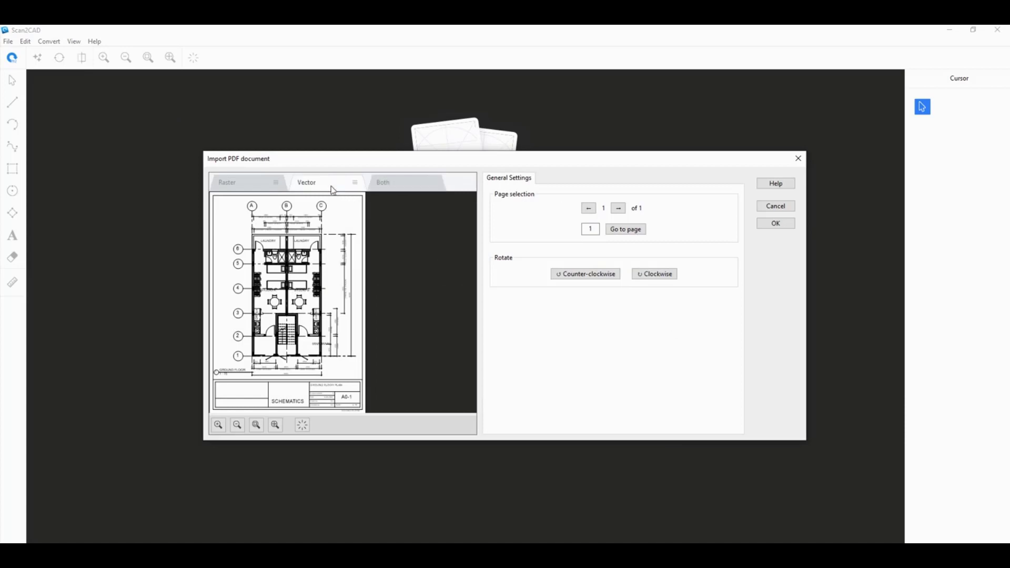
click(256, 188)
click(322, 188)
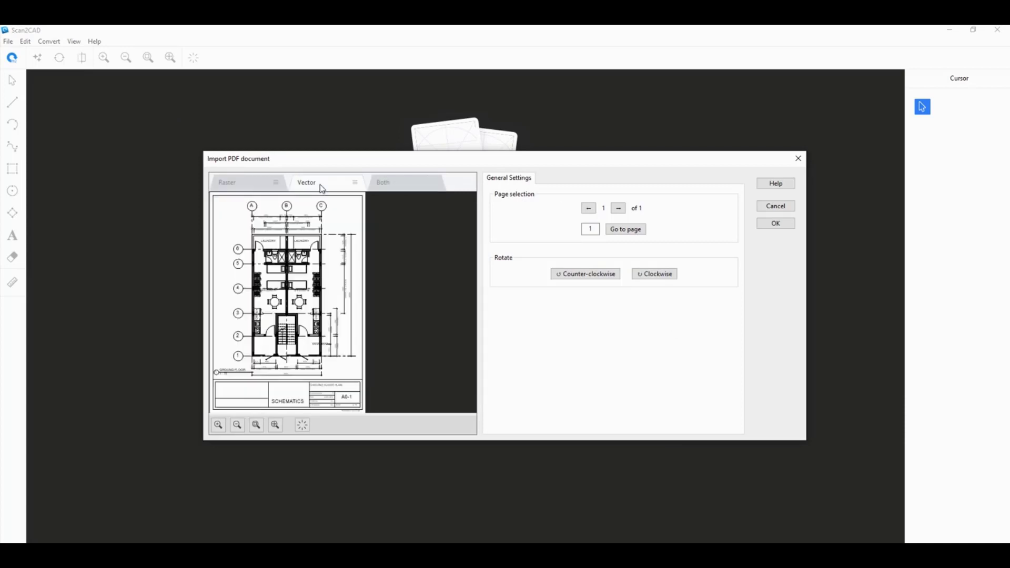
click(770, 225)
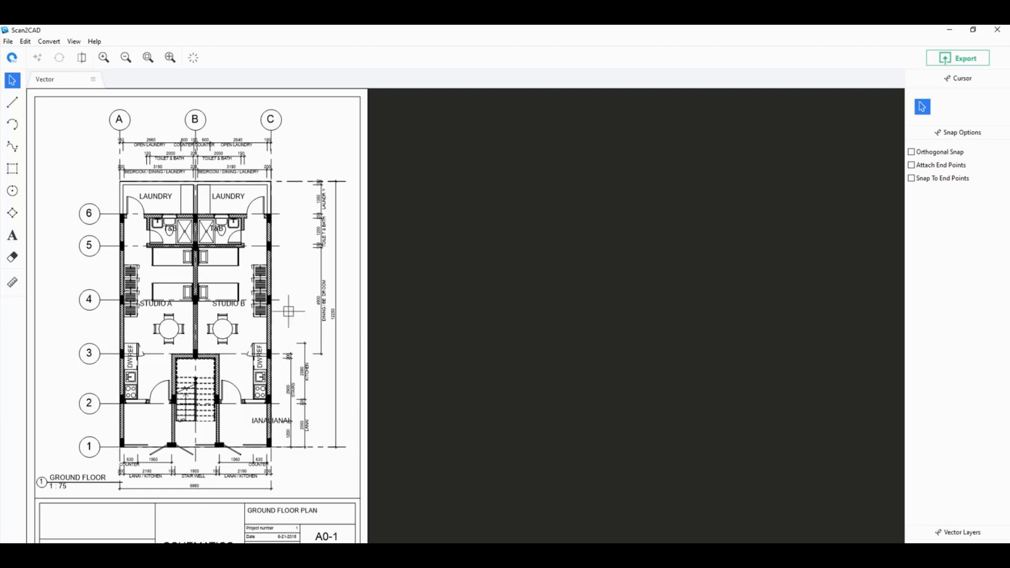
scroll(289, 311, up, 3)
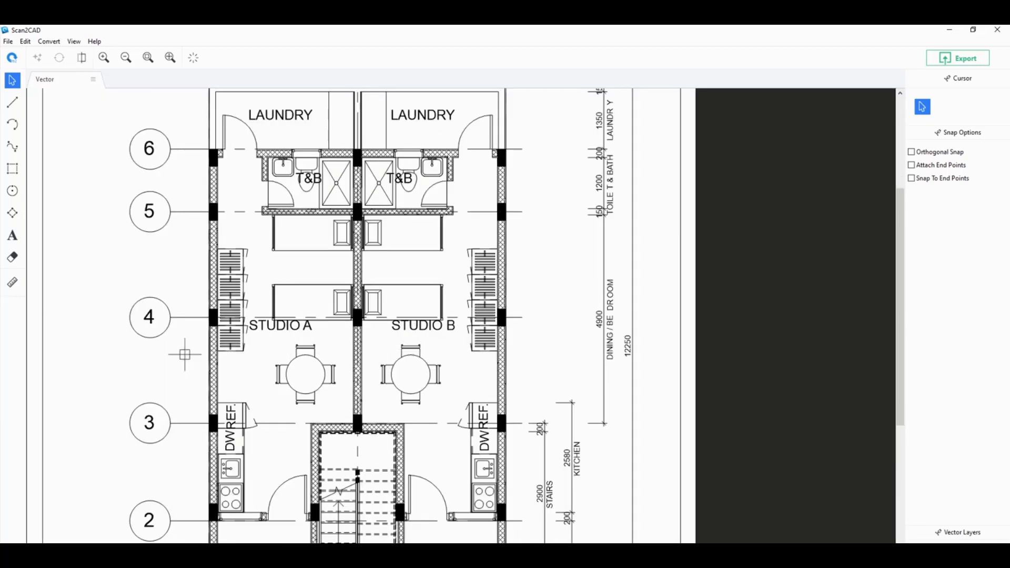
scroll(88, 368, down, 3)
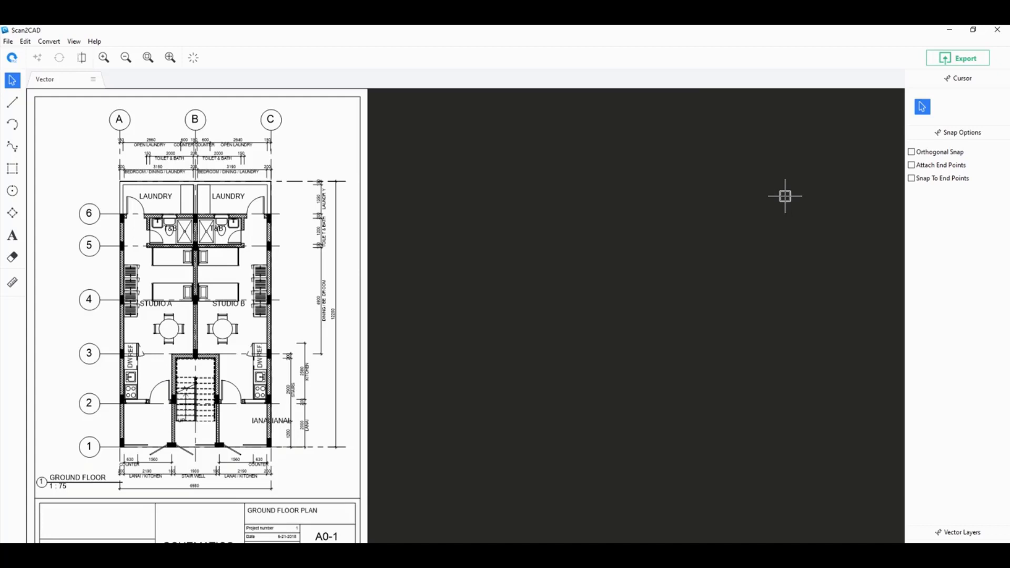
click(81, 59)
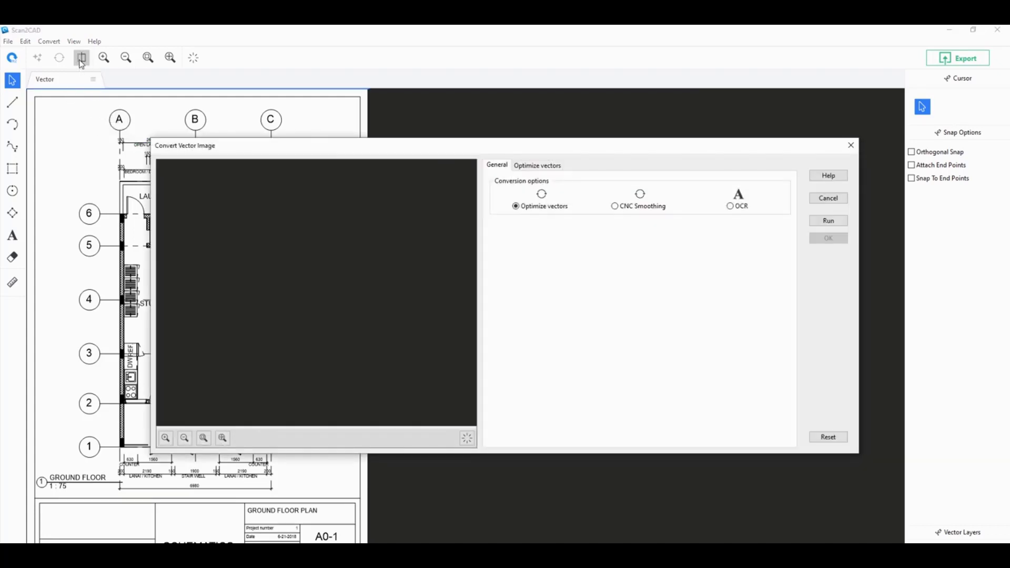
drag(333, 154, 249, 118)
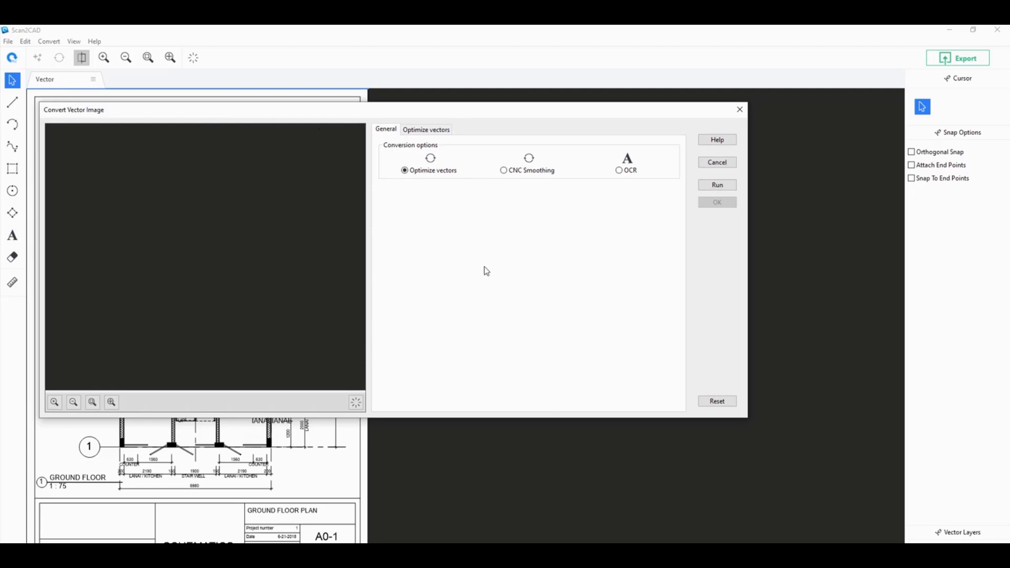
click(445, 130)
click(395, 132)
click(439, 133)
drag(447, 112, 472, 104)
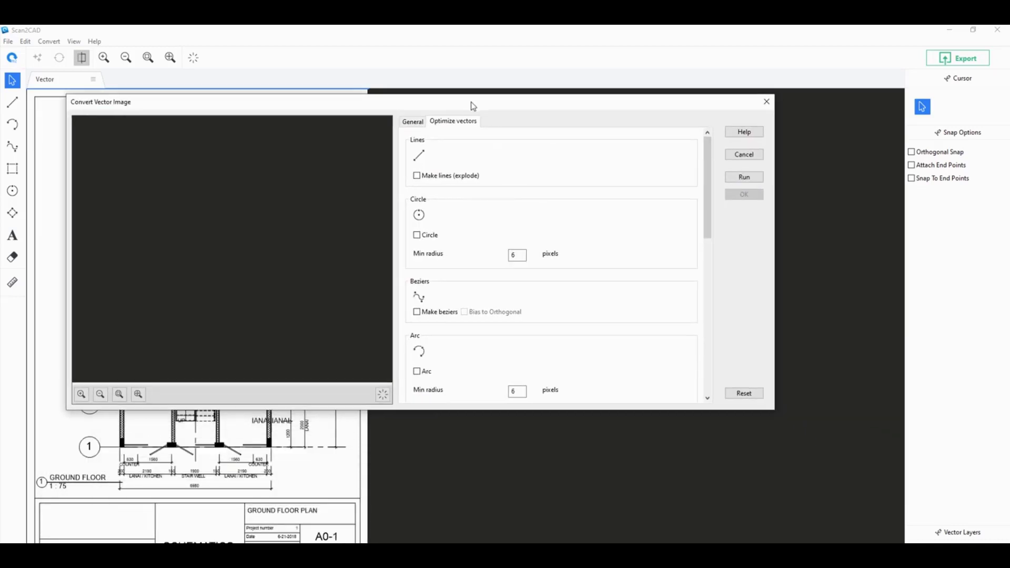
click(410, 123)
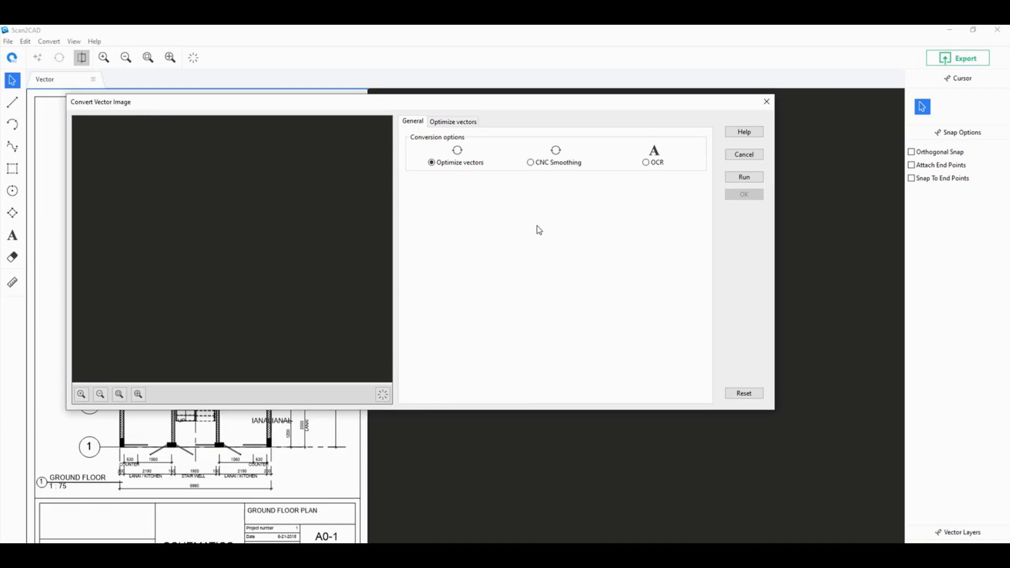
drag(466, 107, 638, 169)
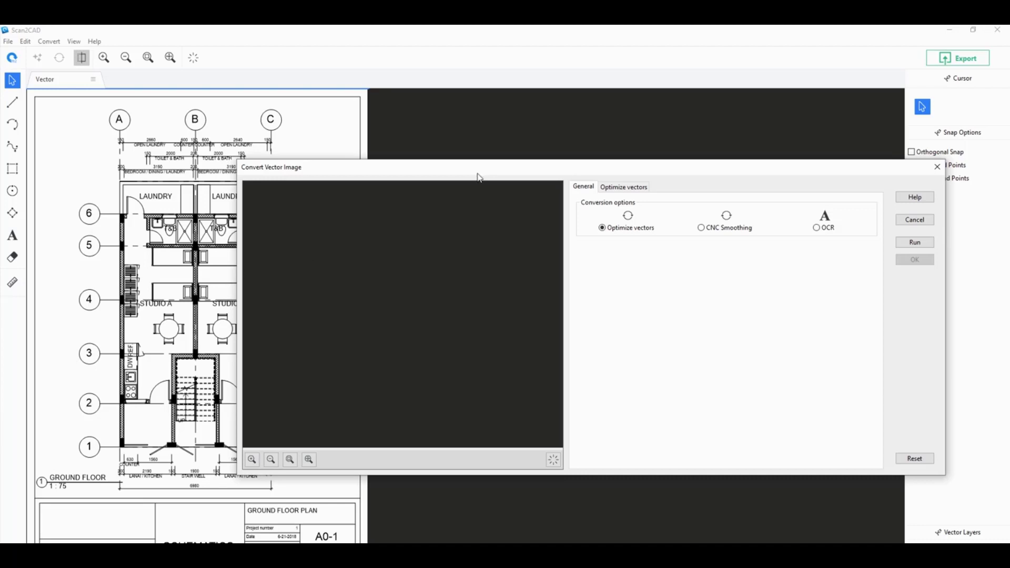
drag(481, 176, 437, 227)
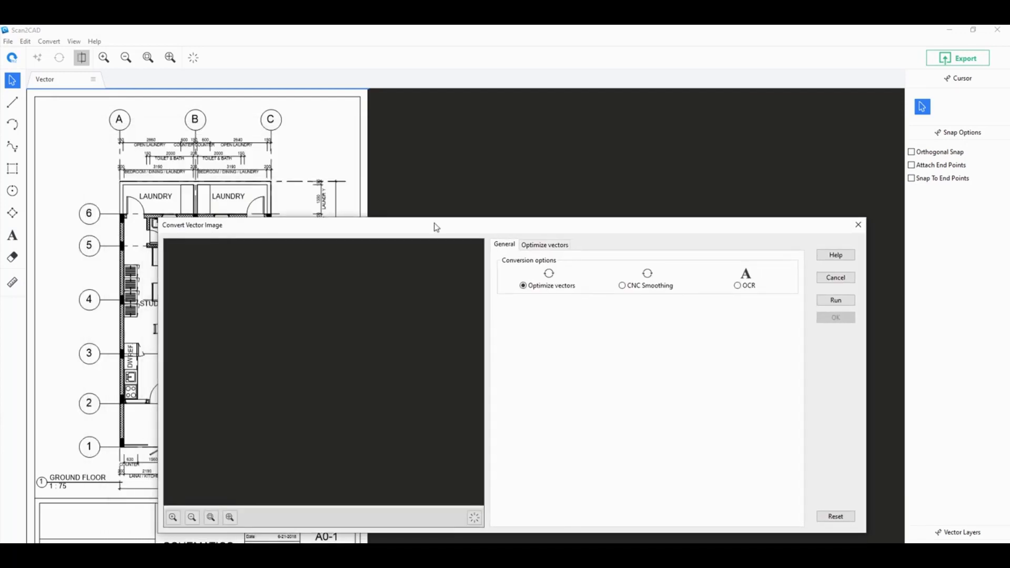
drag(266, 230, 161, 121)
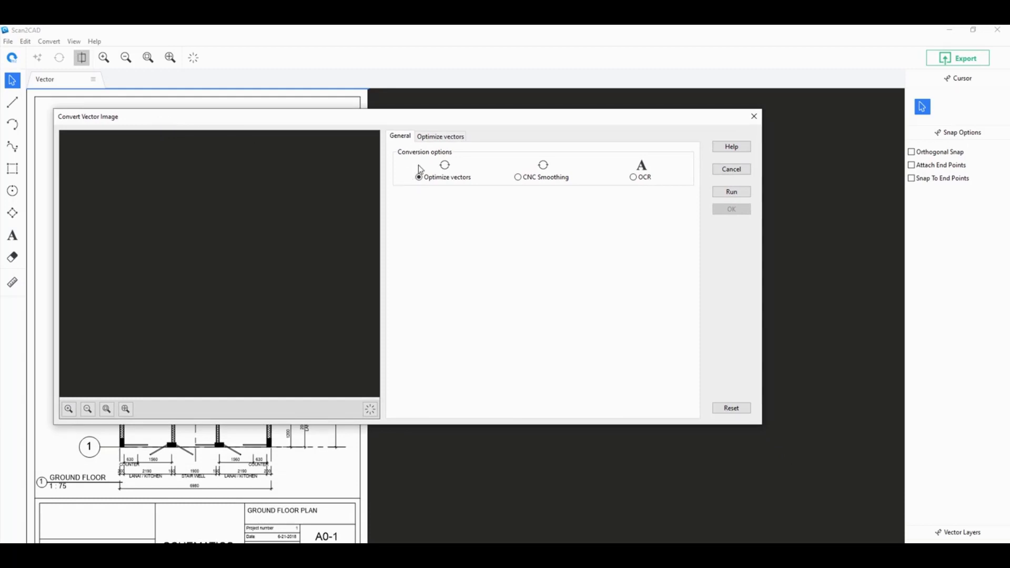
drag(467, 124, 519, 191)
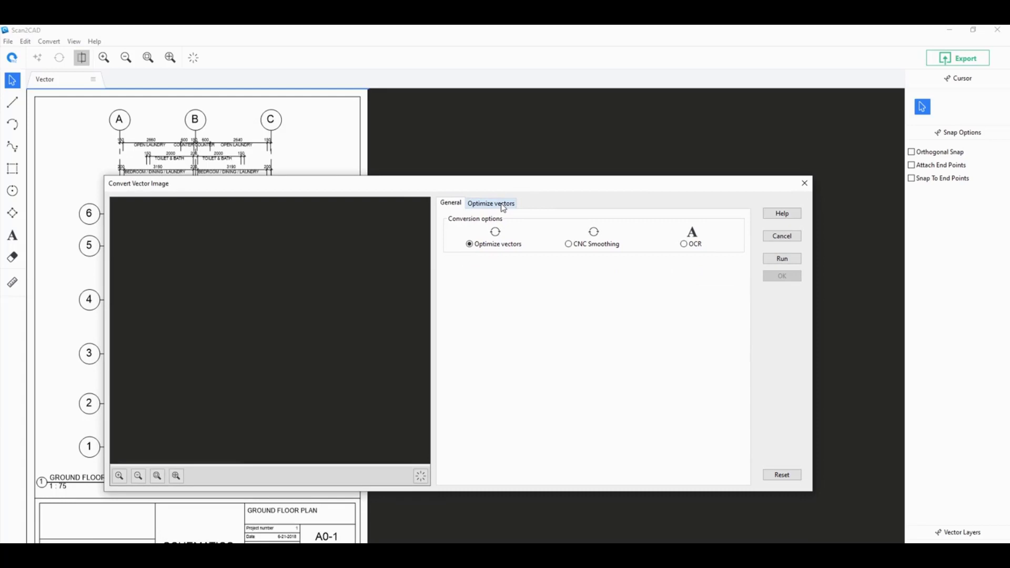
click(805, 183)
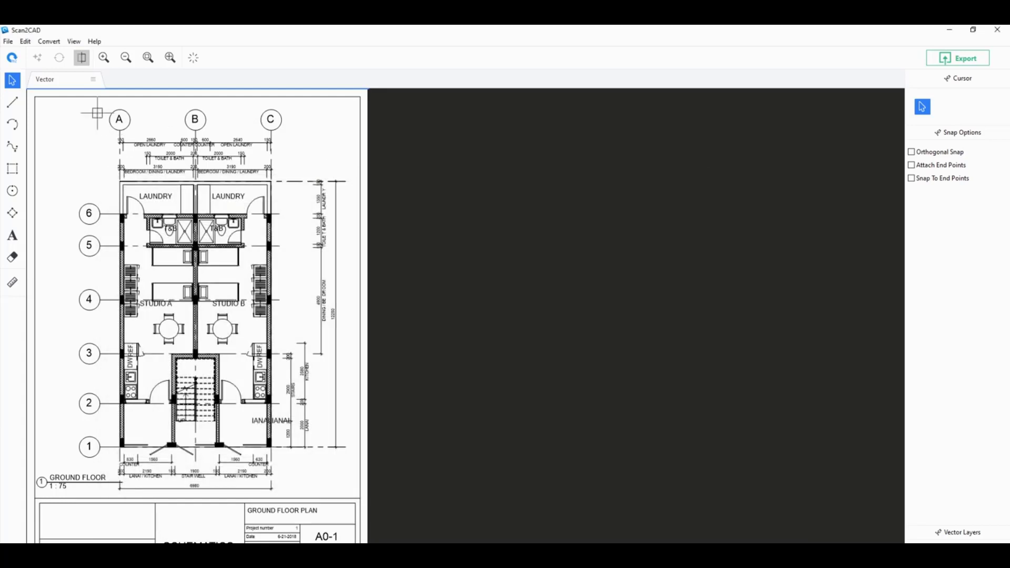
Enable Remove Text in the vector optimization settings and run the optimization.
click(84, 60)
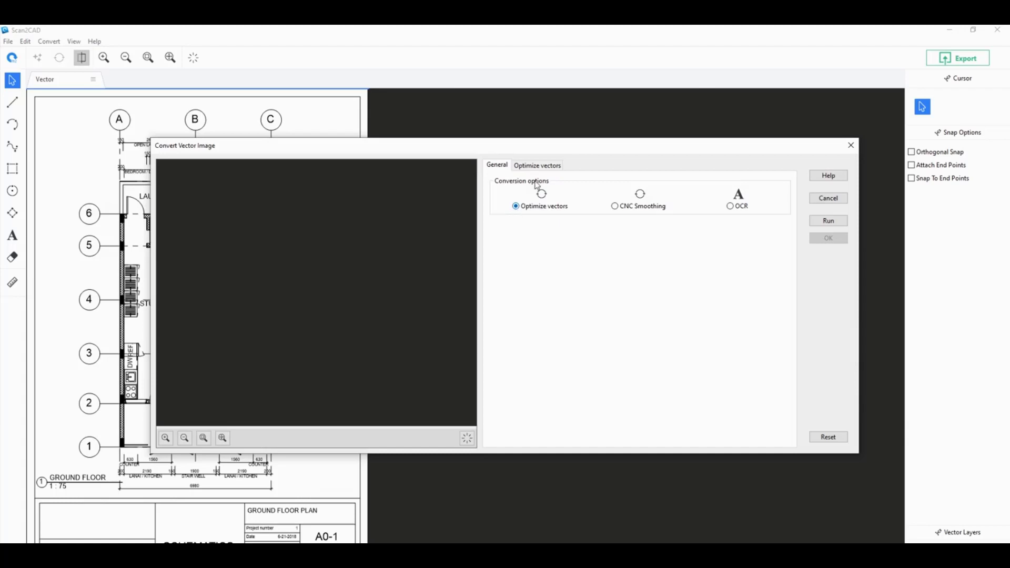
click(539, 166)
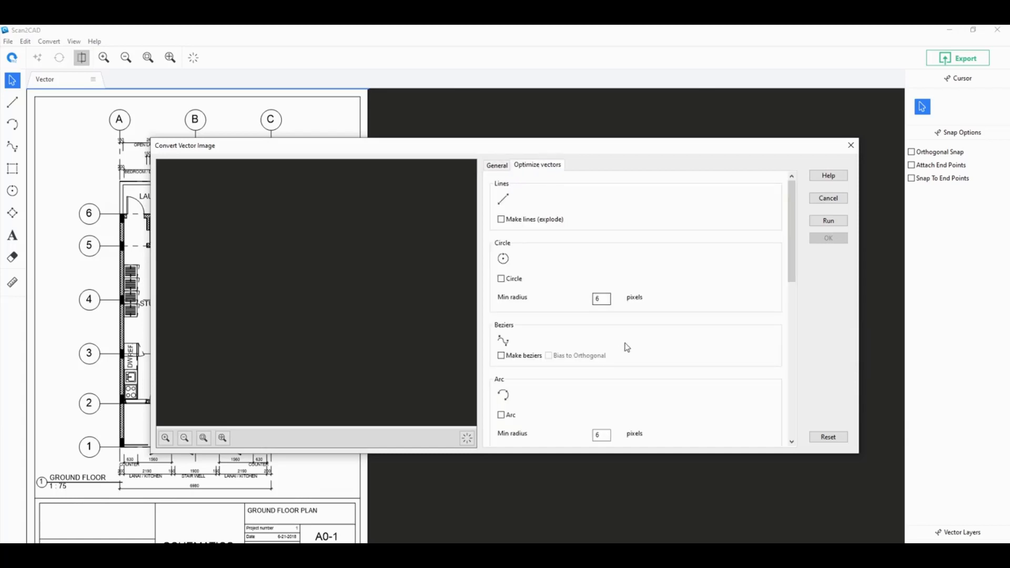
scroll(584, 293, down, 5)
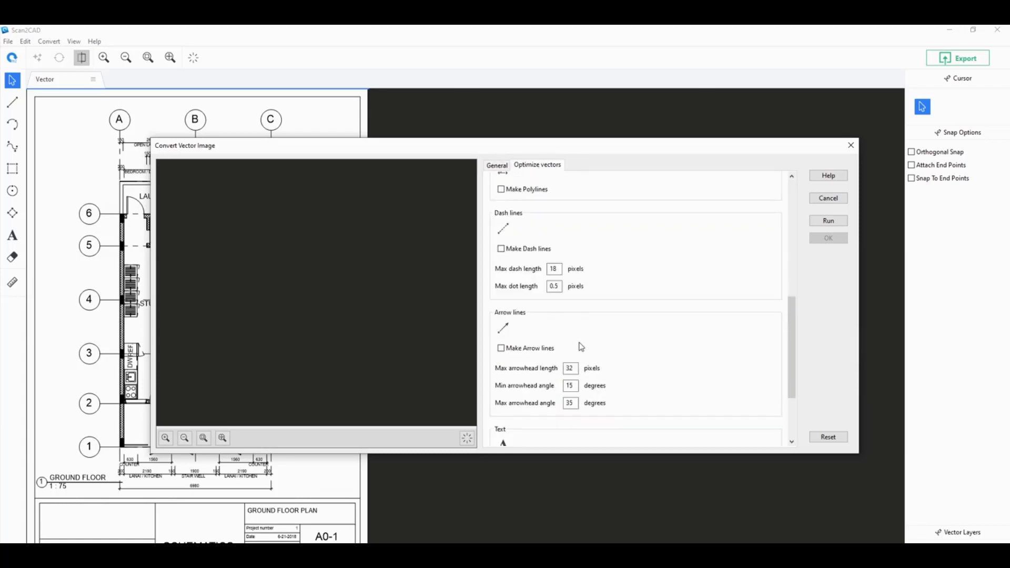
scroll(582, 347, down, 3)
scroll(582, 348, up, 8)
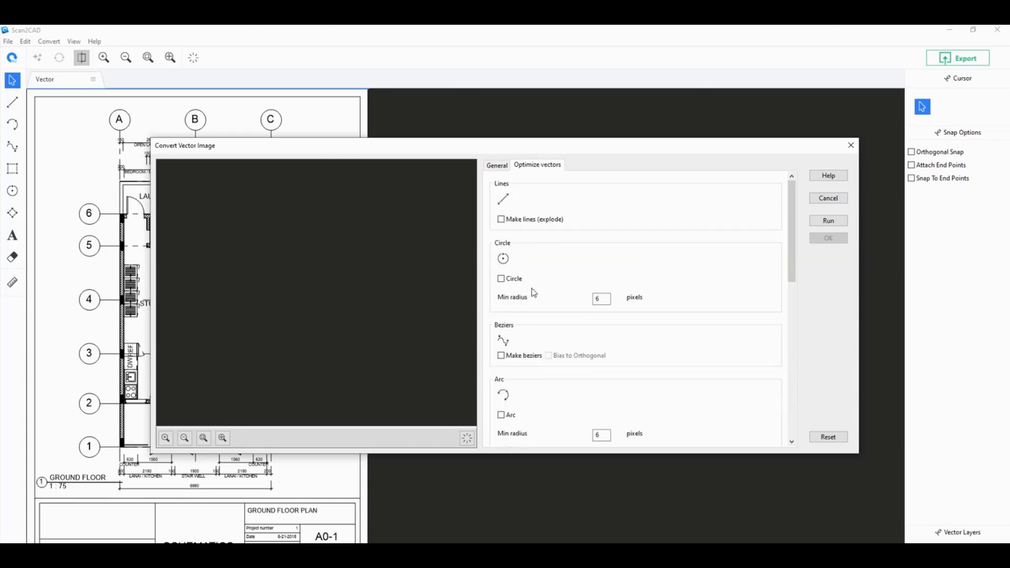
scroll(562, 346, down, 3)
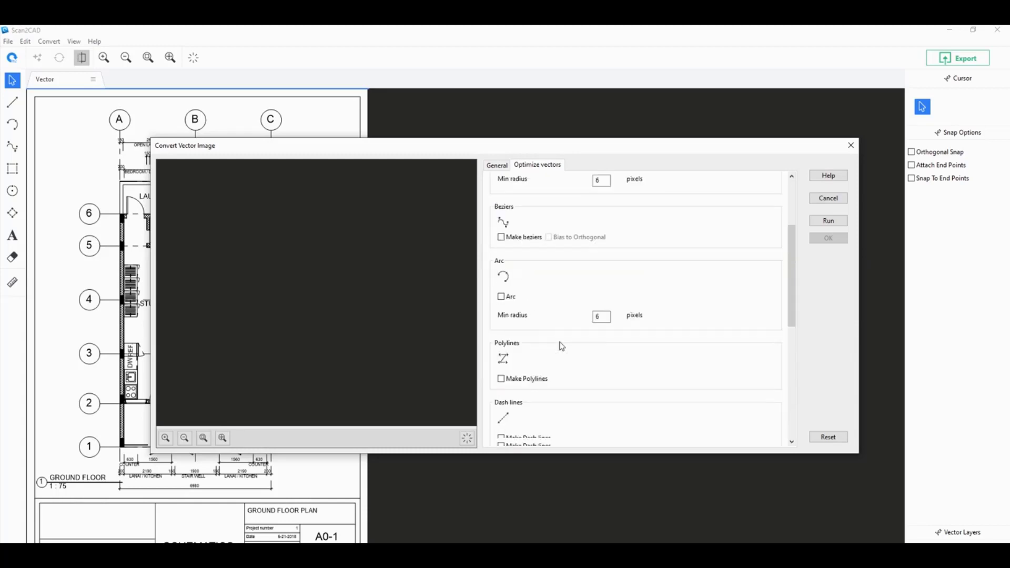
scroll(562, 346, down, 5)
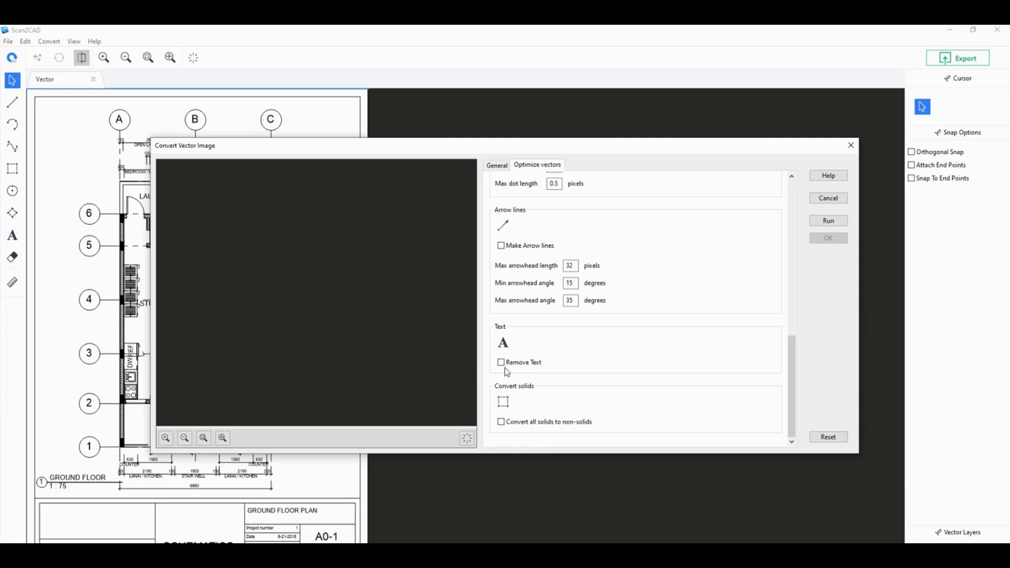
click(503, 363)
drag(282, 141, 282, 116)
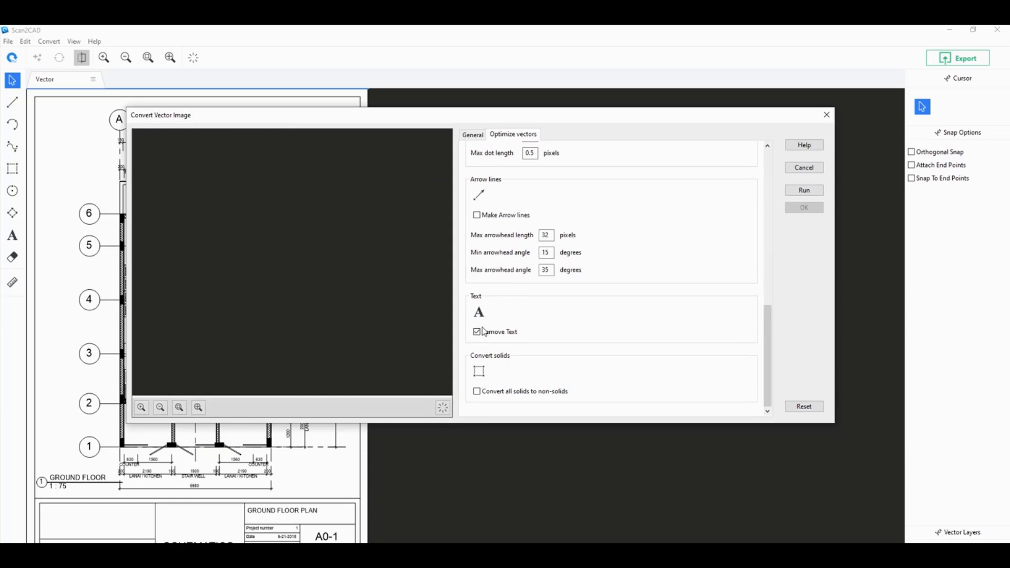
click(801, 193)
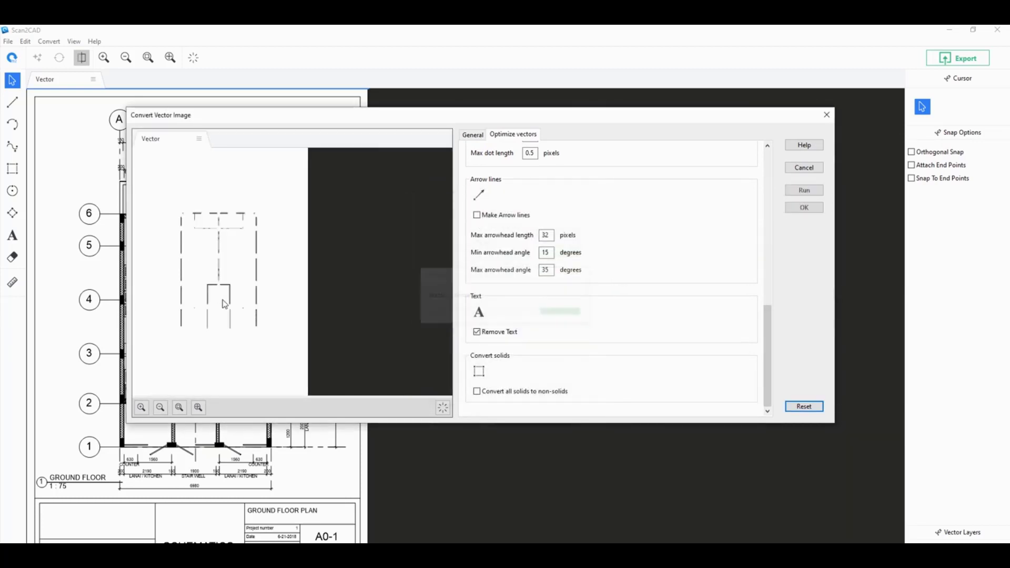
Overlay the original drawing on the preview and zoom to compare the text-removal result.
scroll(224, 304, up, 3)
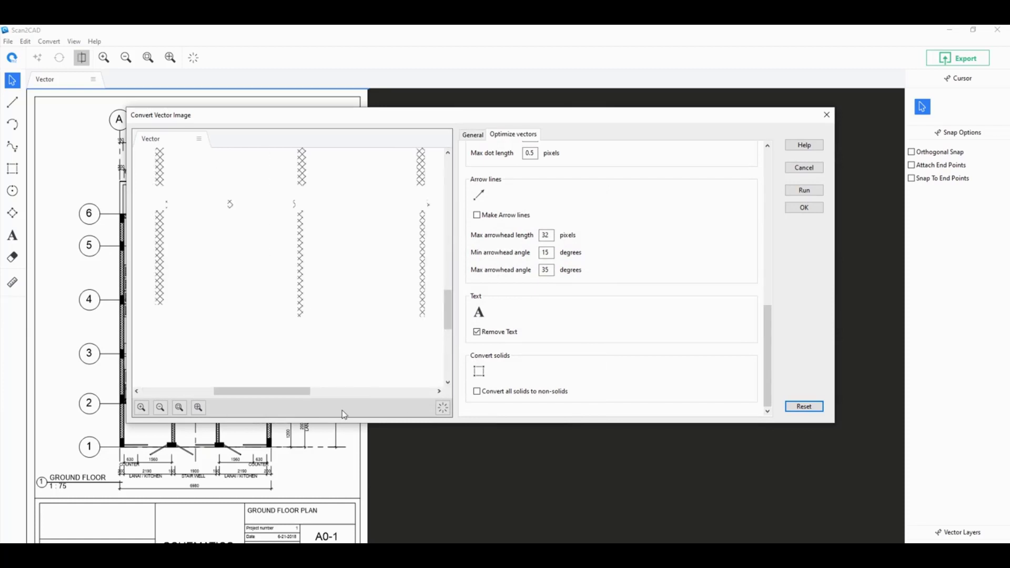
click(443, 408)
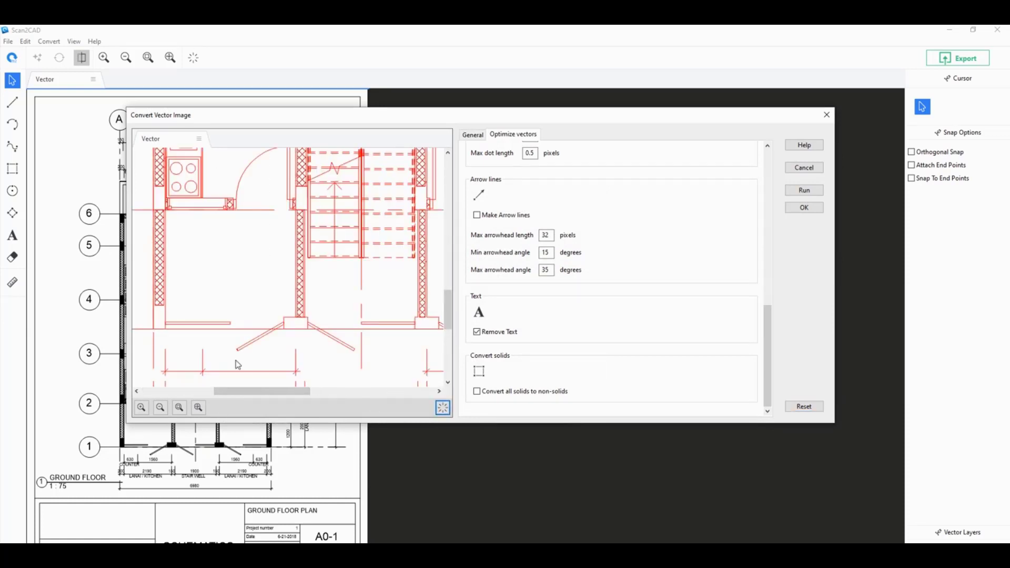
scroll(238, 363, down, 2)
scroll(230, 316, up, 1)
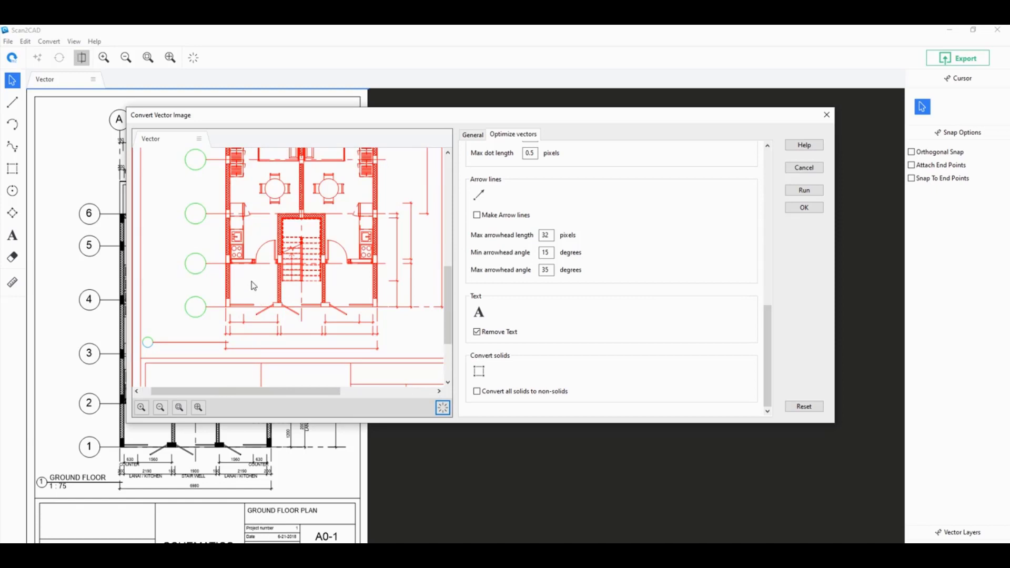
scroll(254, 285, up, 2)
scroll(273, 313, down, 1)
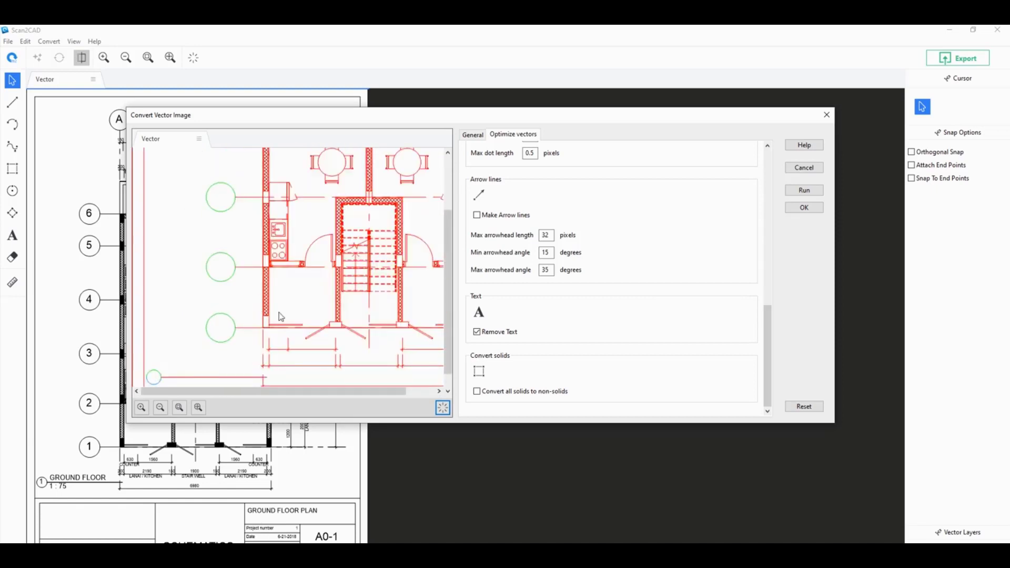
scroll(280, 317, down, 1)
click(804, 167)
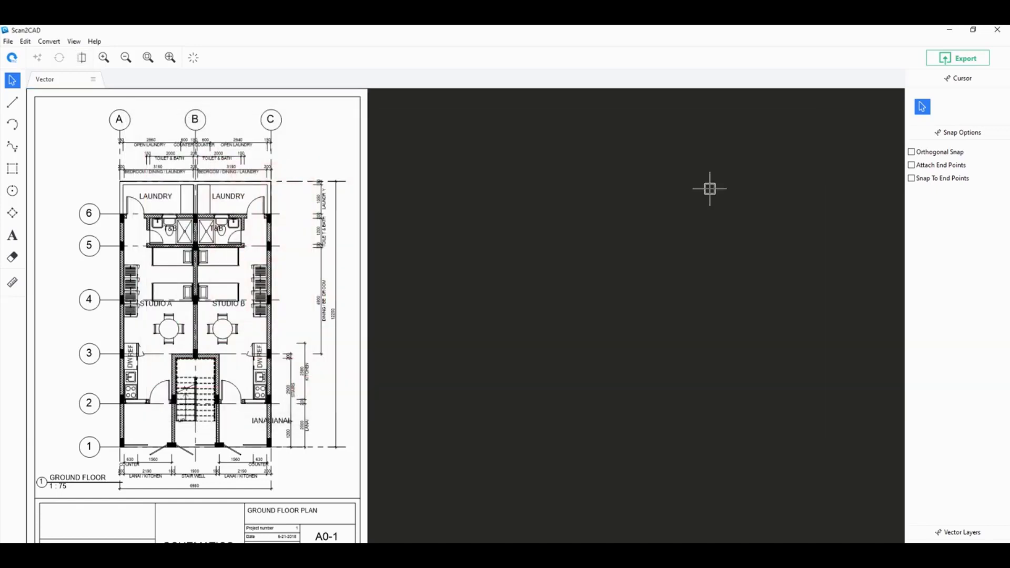
scroll(161, 423, up, 1)
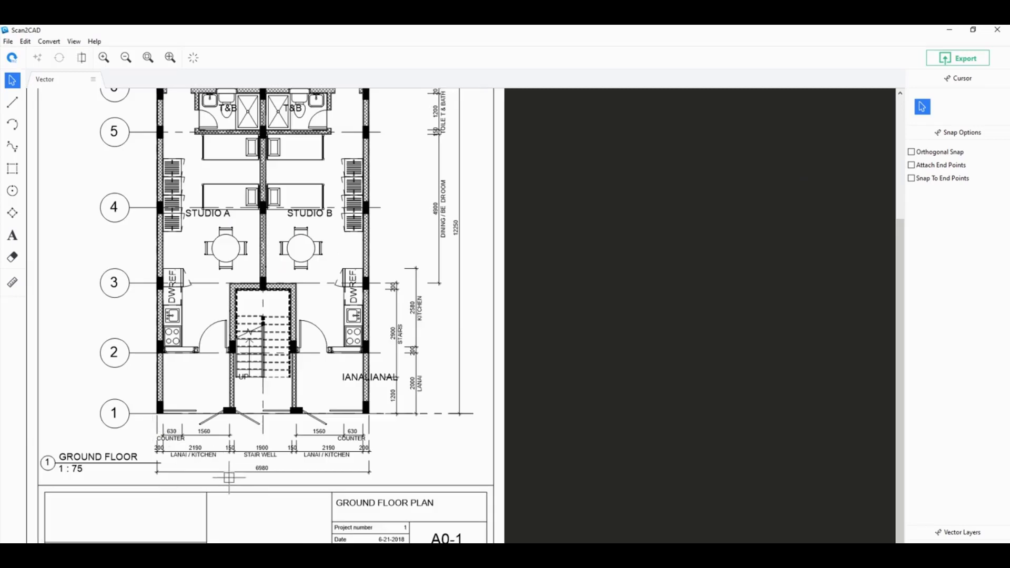
scroll(223, 447, down, 1)
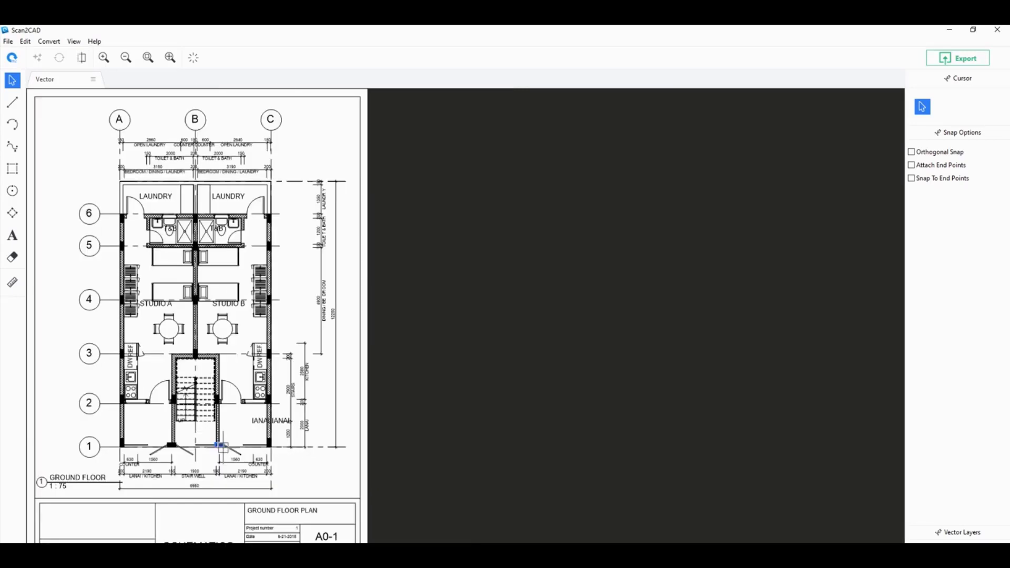
scroll(252, 424, up, 1)
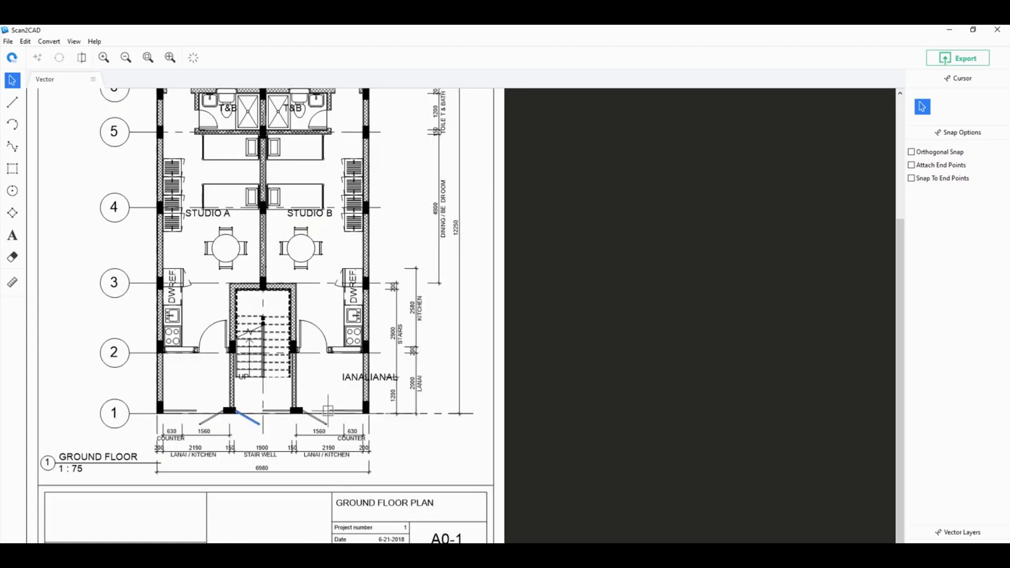
click(453, 449)
scroll(452, 449, down, 2)
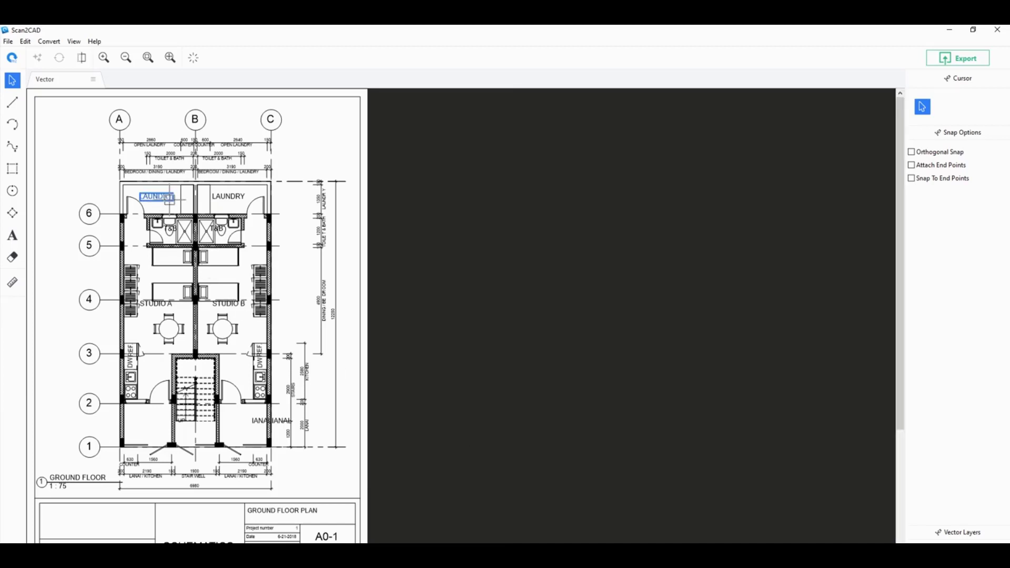
scroll(169, 199, up, 2)
scroll(337, 299, up, 1)
click(384, 325)
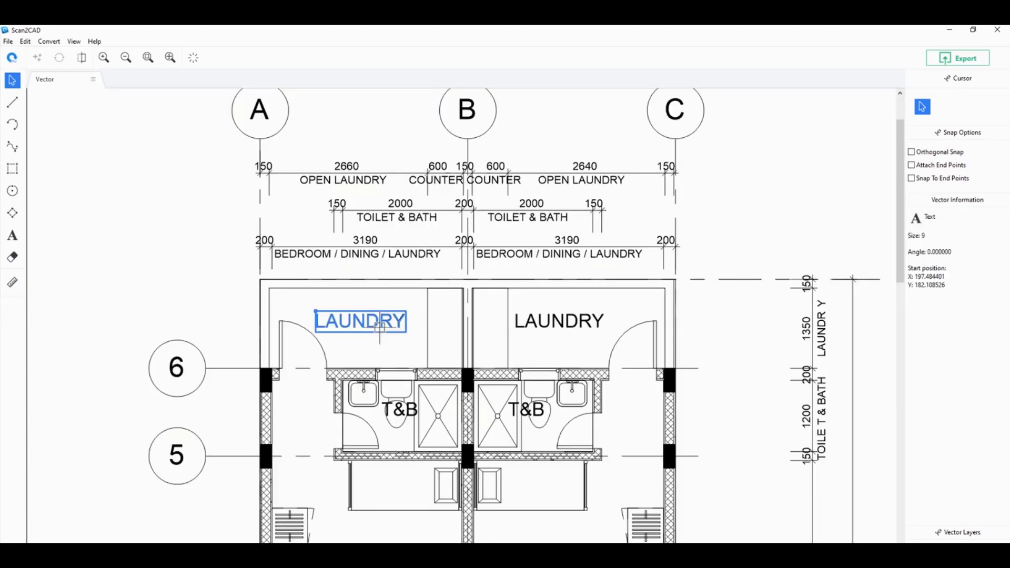
shift+click(532, 326)
click(534, 324)
shift+click(385, 326)
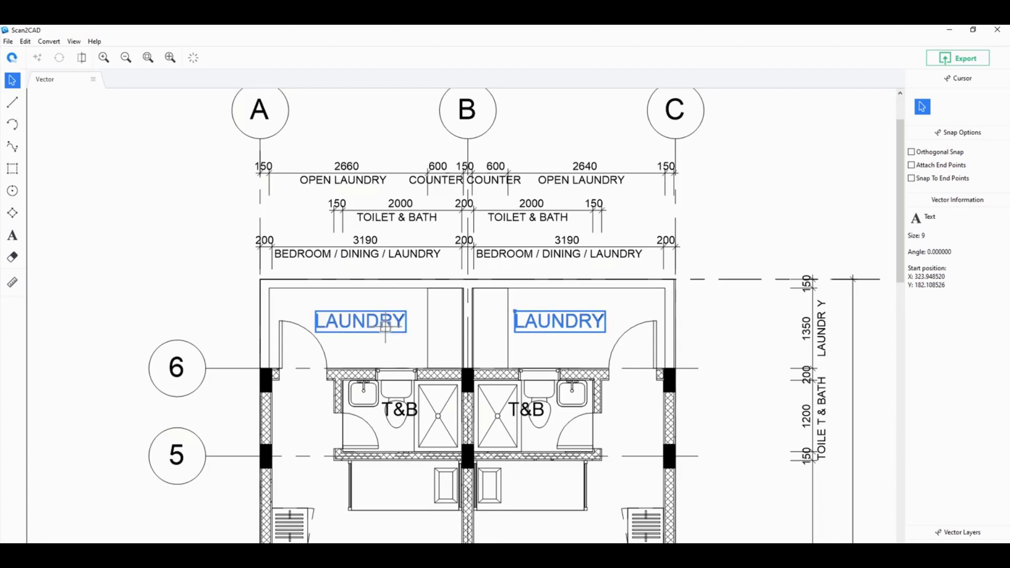
click(385, 327)
click(343, 302)
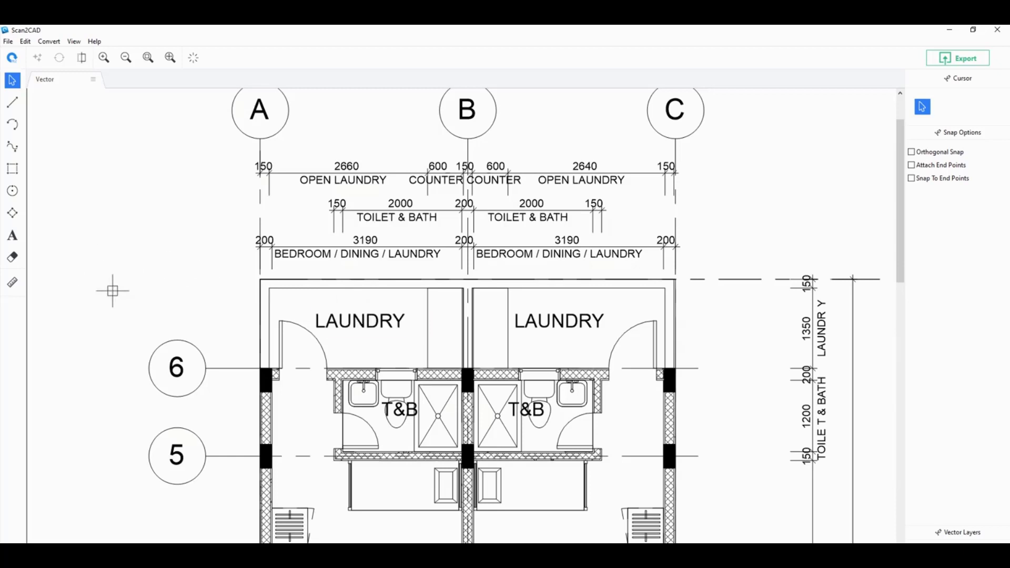
scroll(214, 398, down, 5)
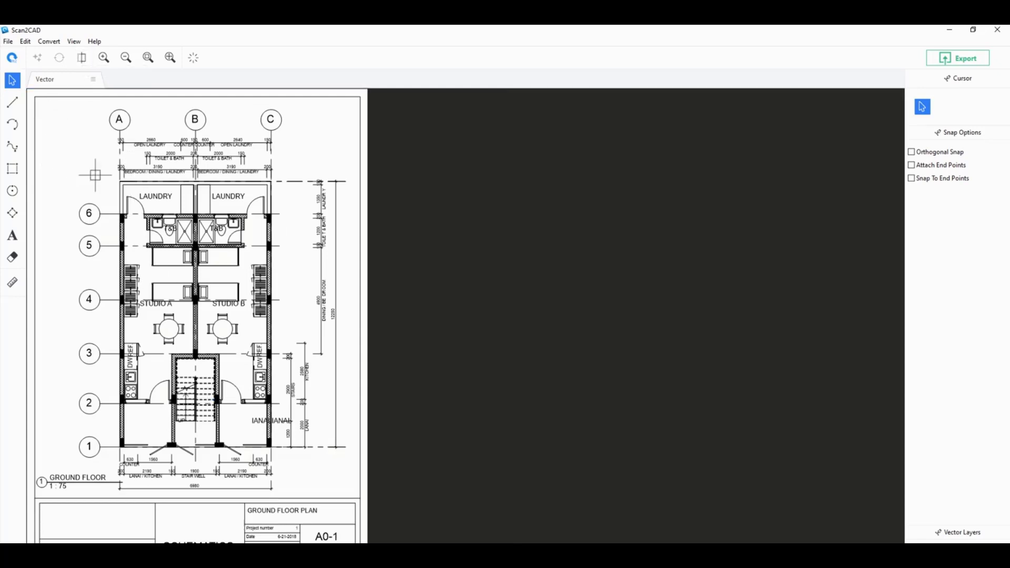
double_click(156, 196)
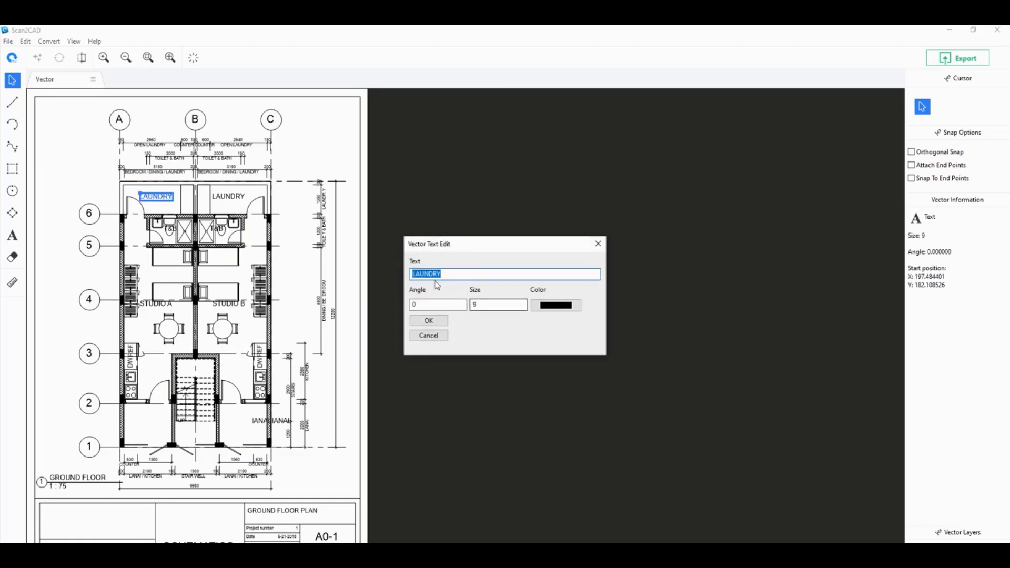
click(598, 243)
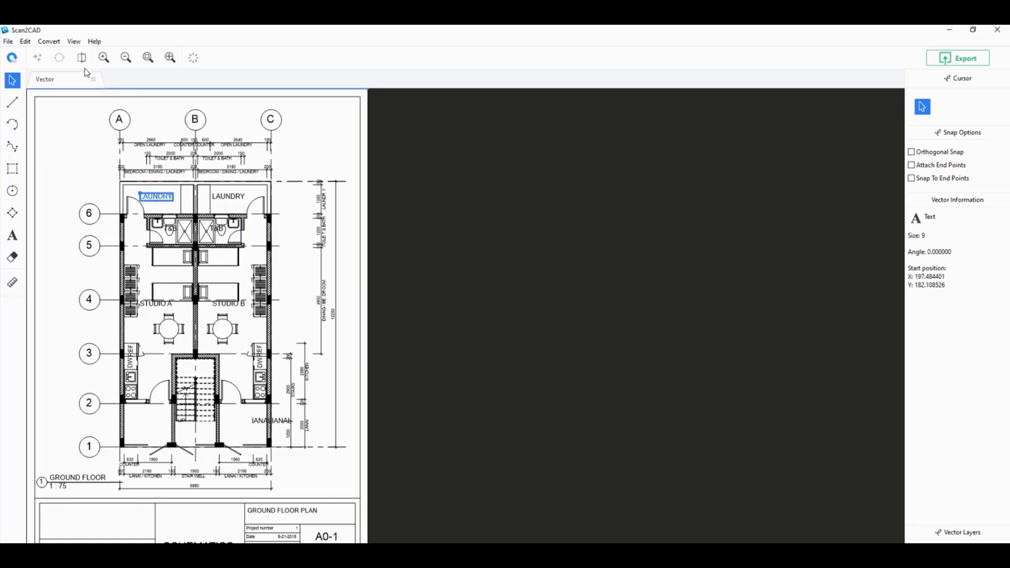
click(76, 181)
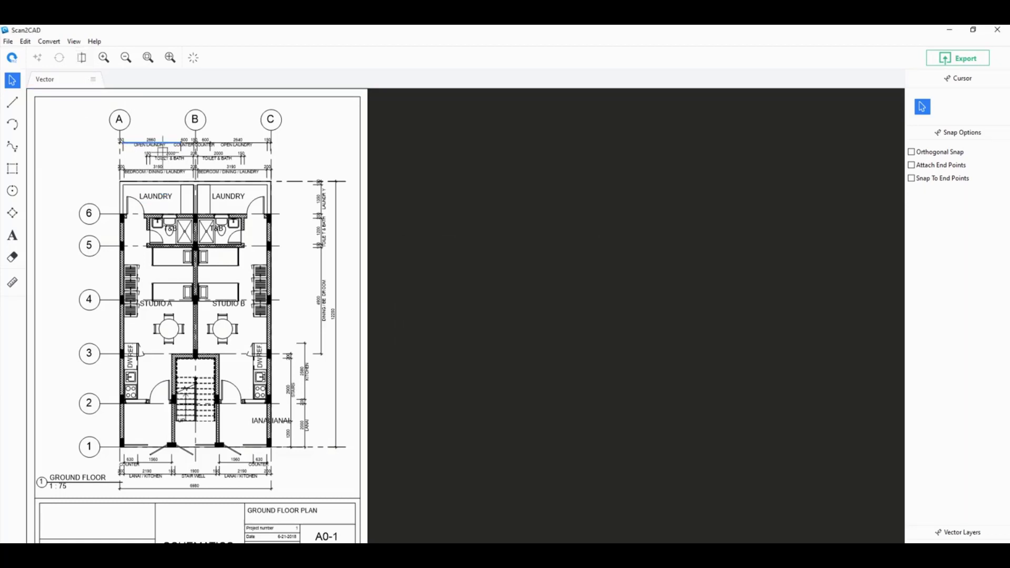
click(82, 59)
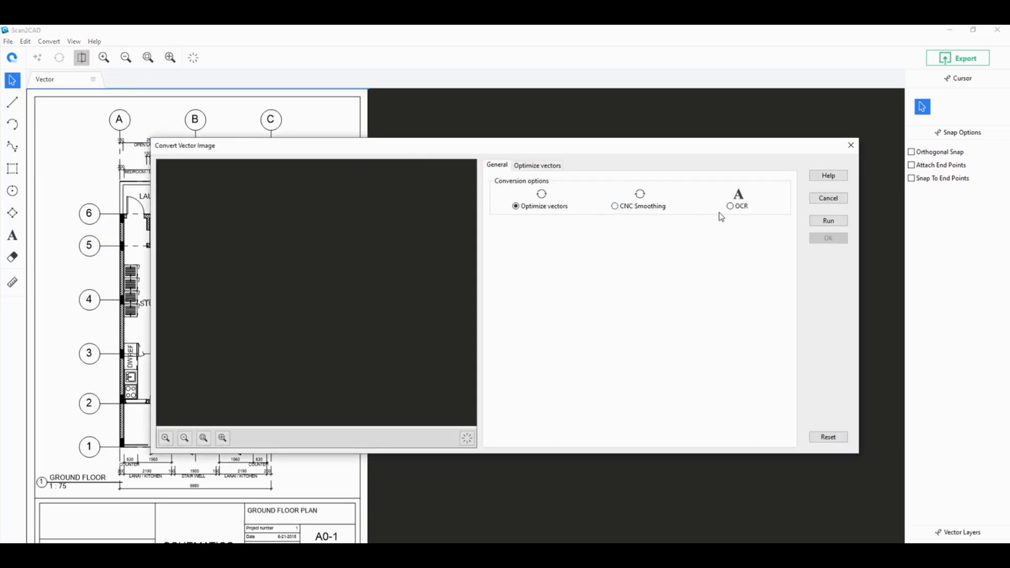
click(730, 206)
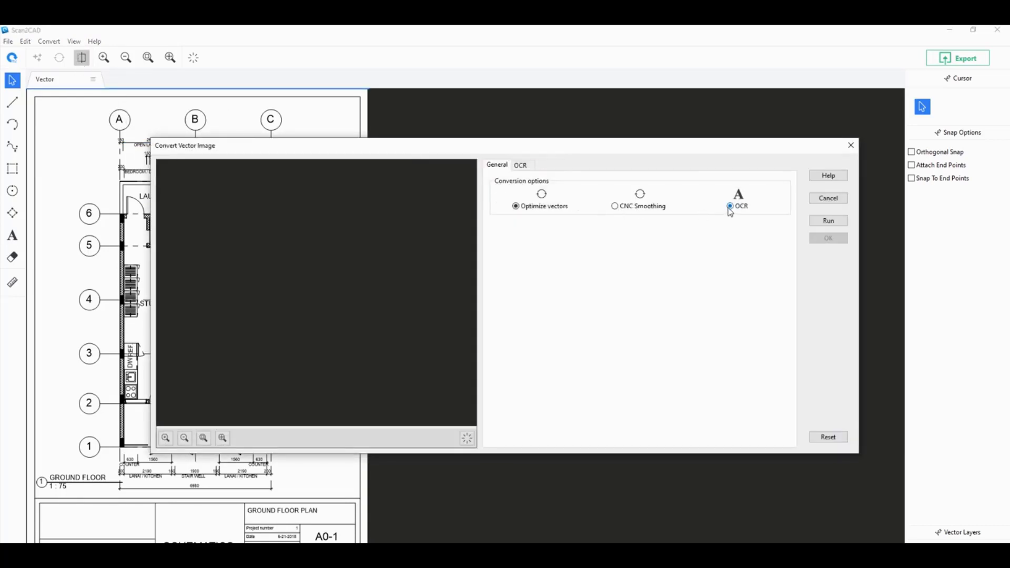
click(520, 165)
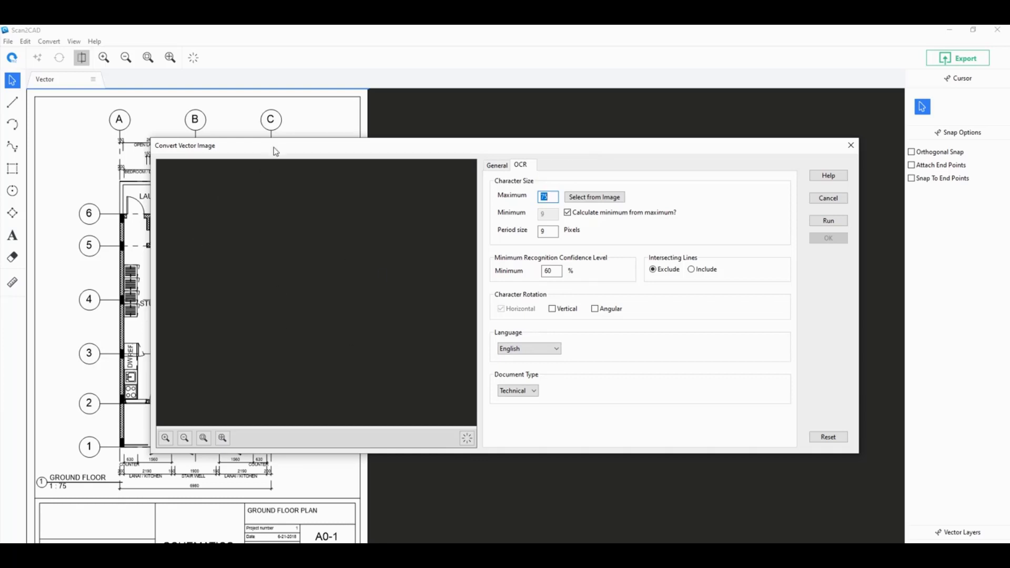
drag(272, 149, 243, 135)
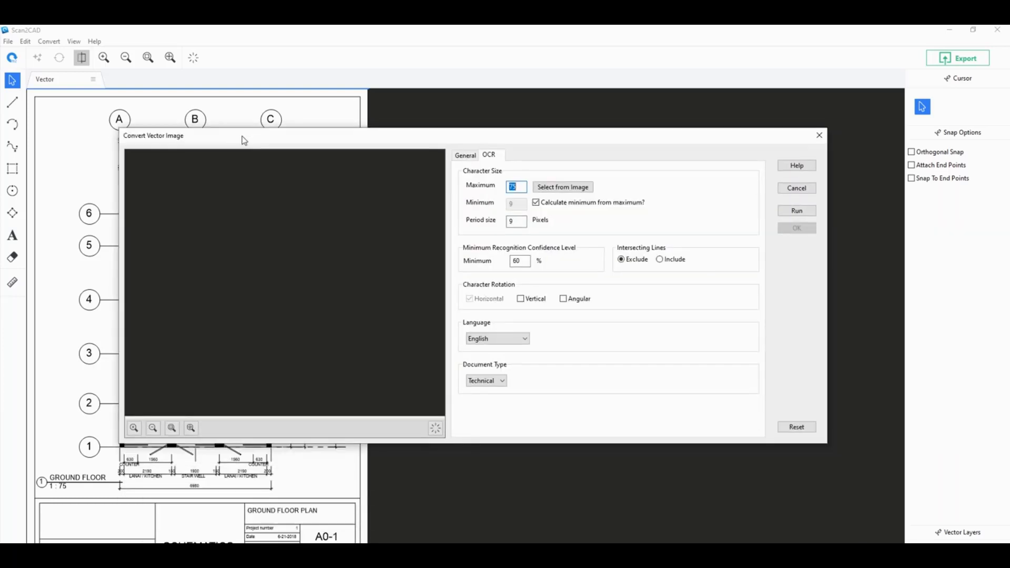
drag(528, 138, 588, 246)
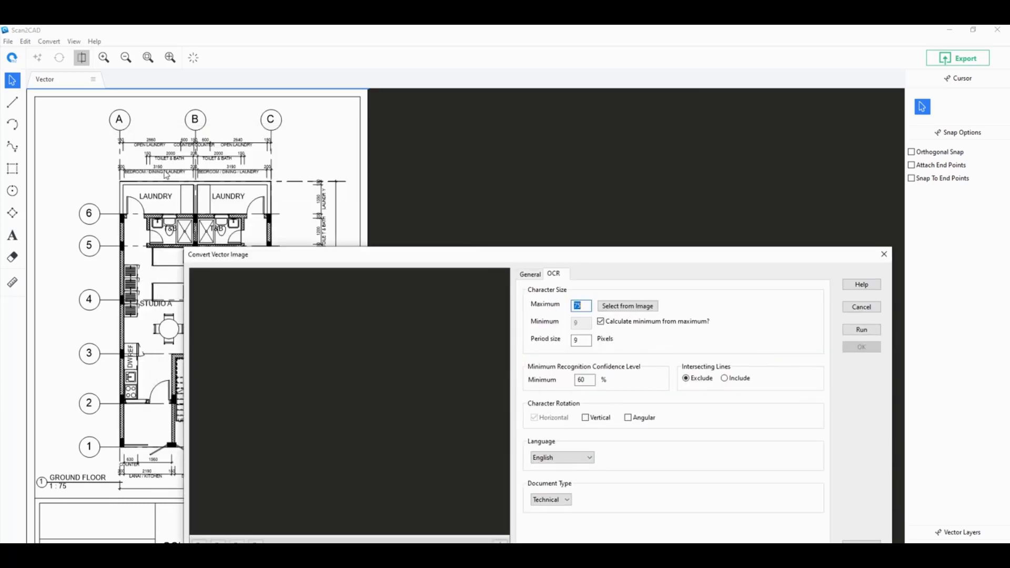
drag(340, 255, 225, 119)
click(769, 112)
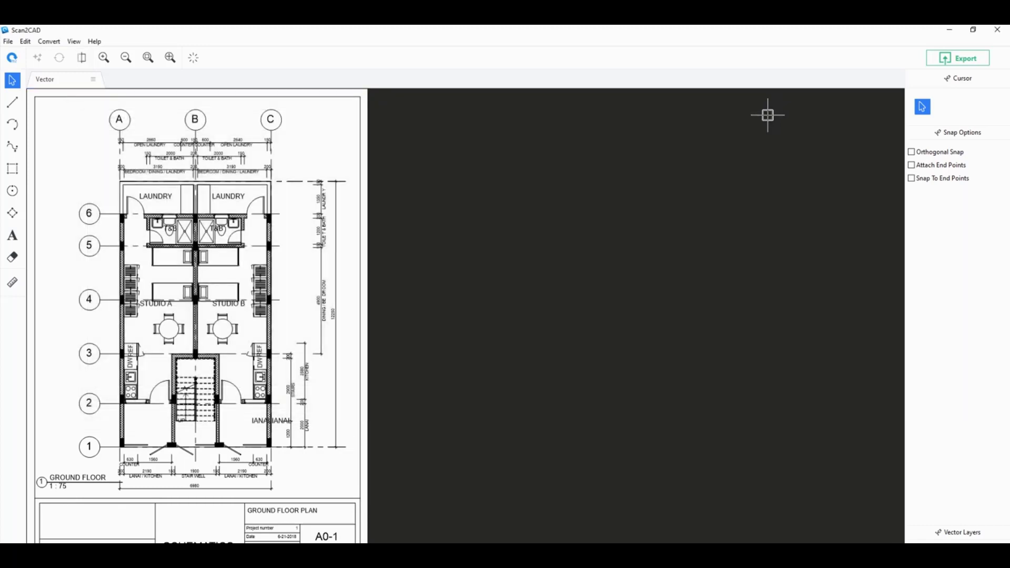